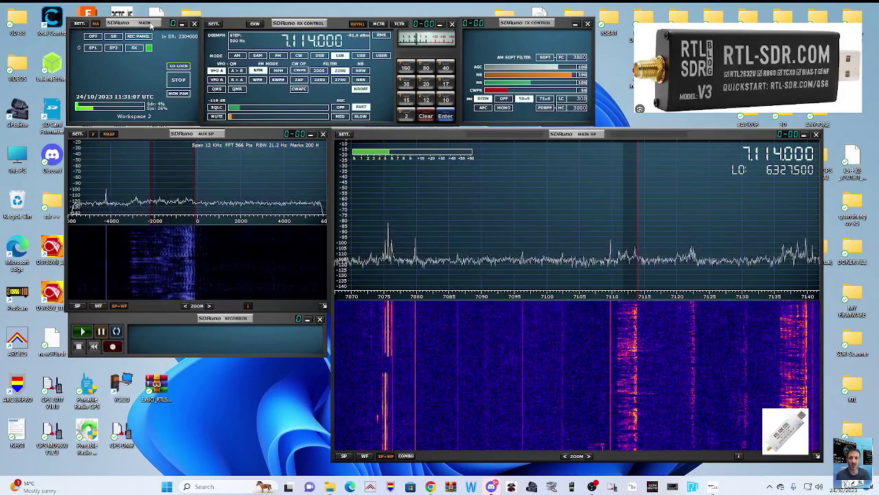
# Nudge the MAIN receiver panel slightly to the left
pyautogui.moveTo(143, 26)
pyautogui.mouseDown()
pyautogui.moveTo(128, 25)
pyautogui.moveTo(154, 26)
pyautogui.mouseUp()
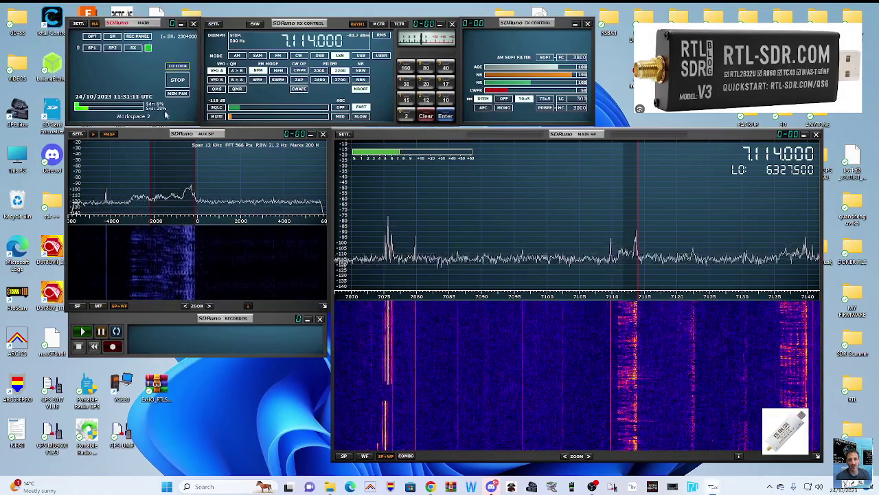
# Select Realtek RTL-SDR as the signal input and close its driver settings dialog
pyautogui.click(78, 24)
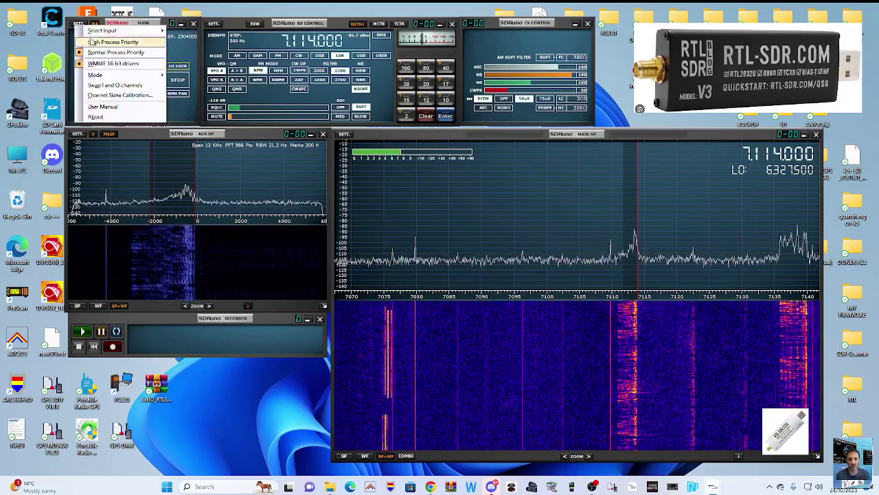
pyautogui.moveTo(93, 32)
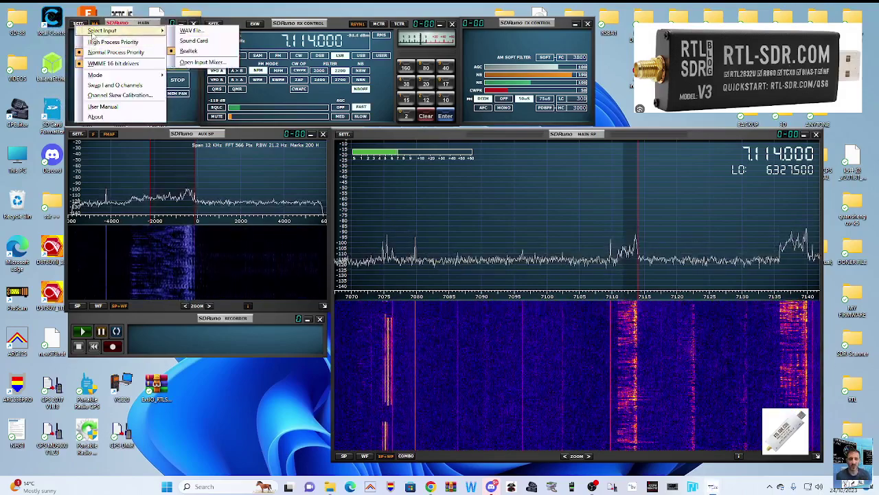
pyautogui.click(204, 53)
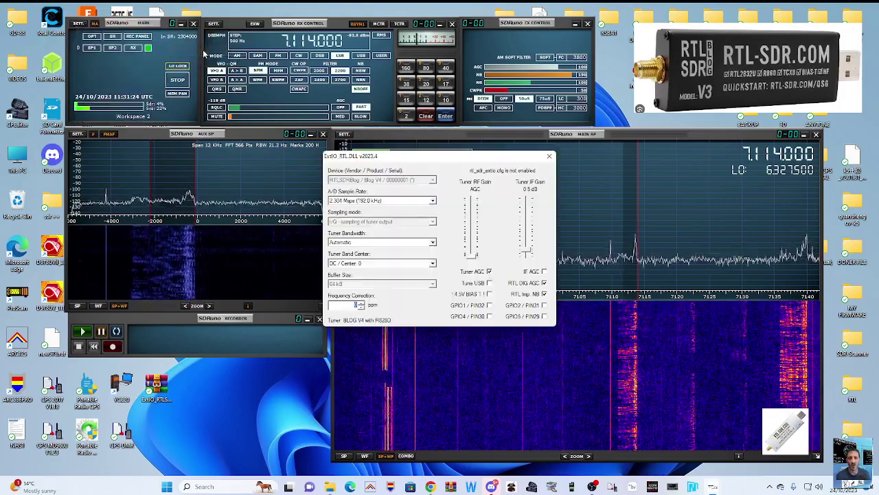
pyautogui.click(547, 157)
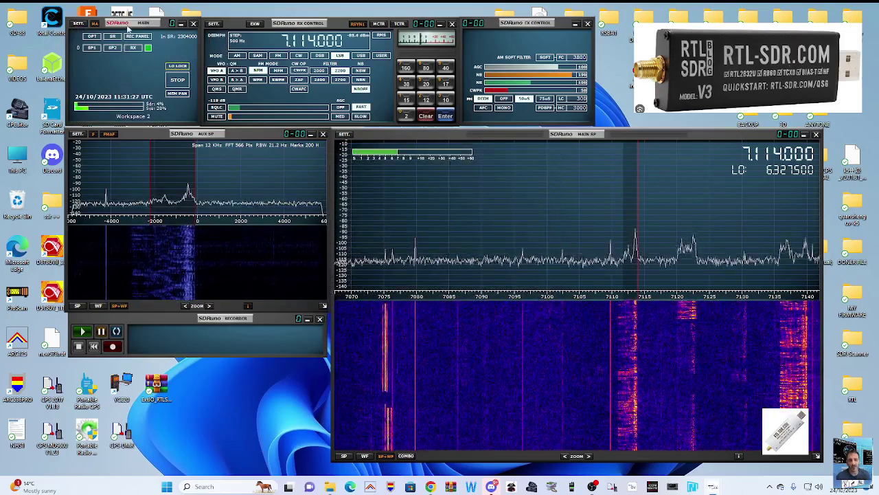
# Review the ExtIO_RTL driver settings again, close them, and reopen the SETT. options
pyautogui.moveTo(130, 23)
pyautogui.mouseDown()
pyautogui.moveTo(136, 39)
pyautogui.moveTo(129, 23)
pyautogui.mouseUp()
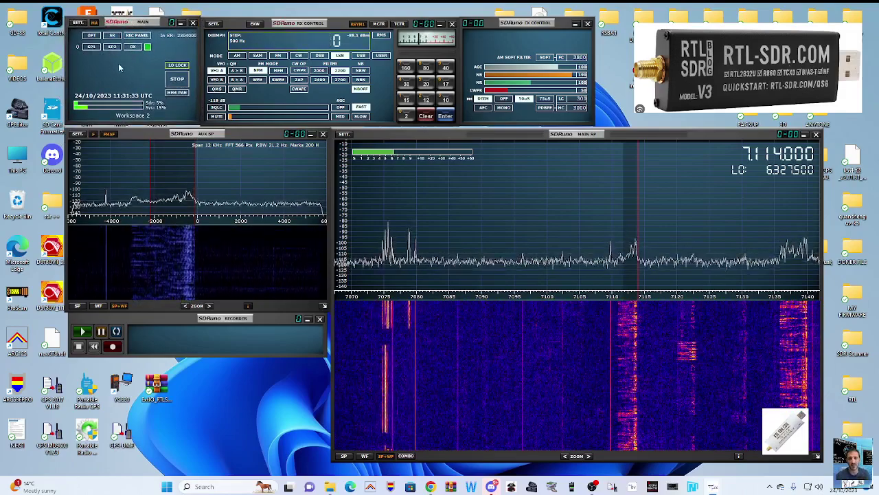
pyautogui.click(116, 22)
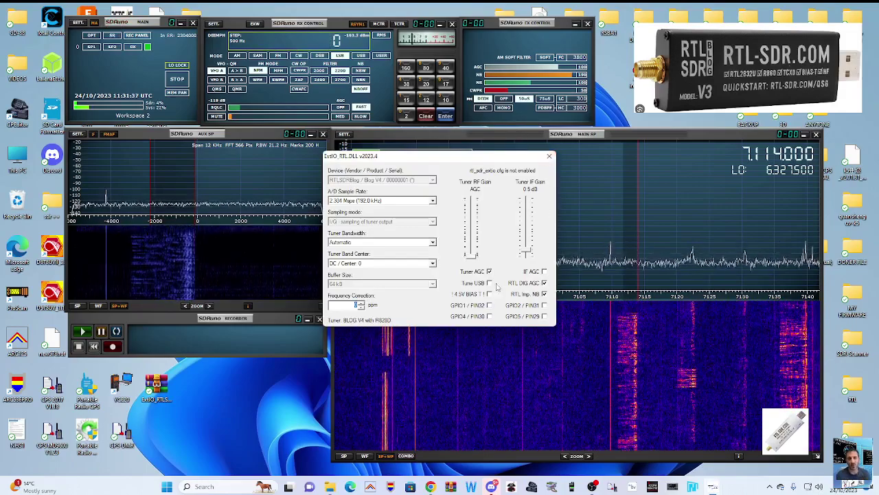
pyautogui.click(550, 155)
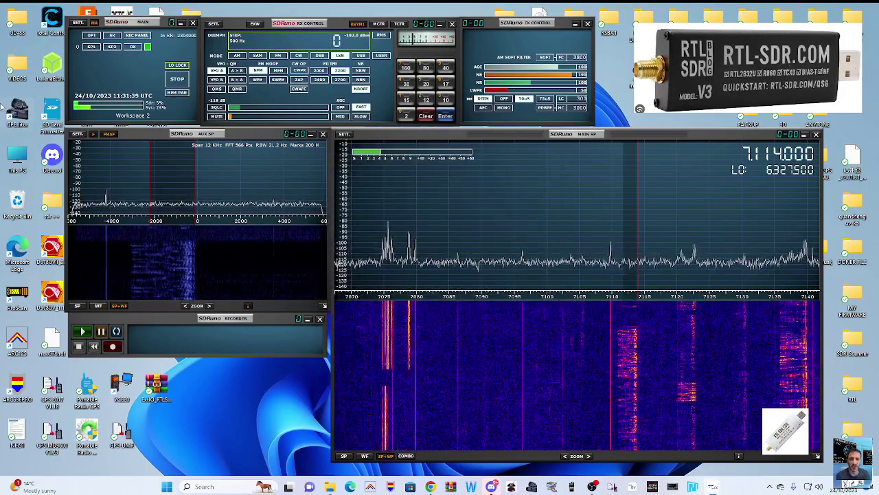
pyautogui.click(79, 23)
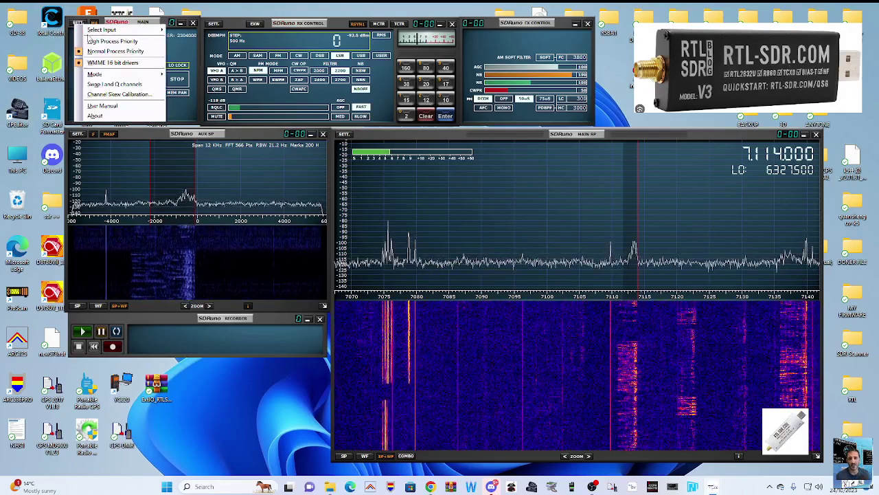
# Swap the I and Q channels and turn up the audio volume
pyautogui.click(119, 88)
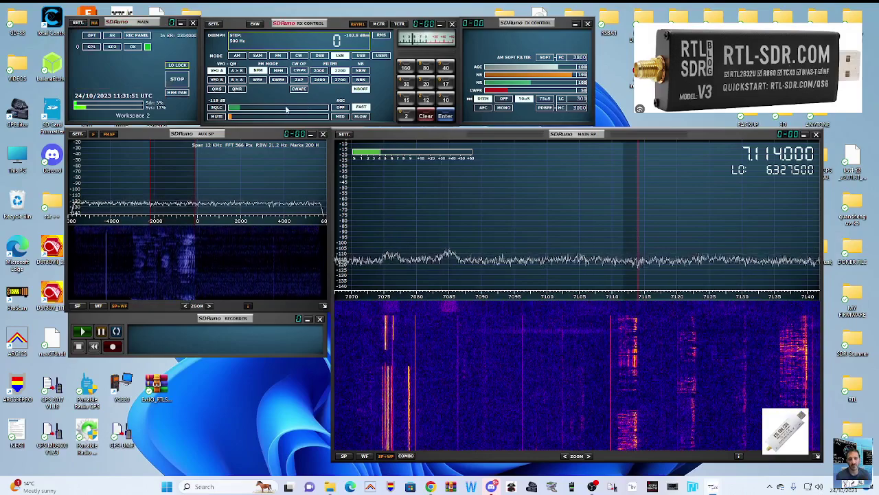
pyautogui.moveTo(232, 117); pyautogui.dragTo(276, 116)
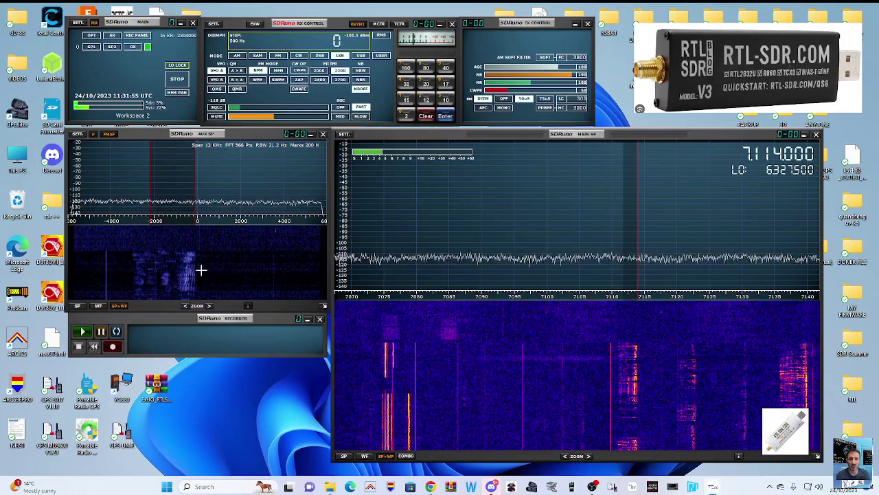
pyautogui.click(94, 38)
pyautogui.click(135, 87)
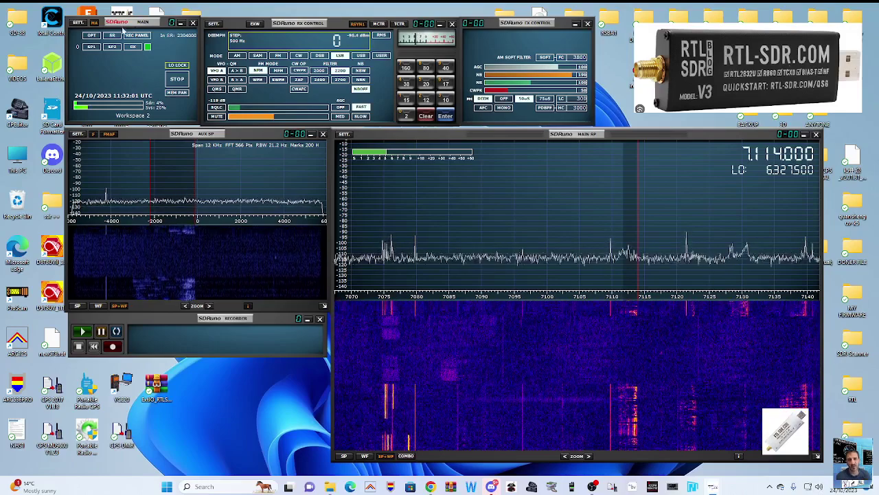
# Toggle the I/Q channel swap once more, then toggle it back
pyautogui.click(92, 39)
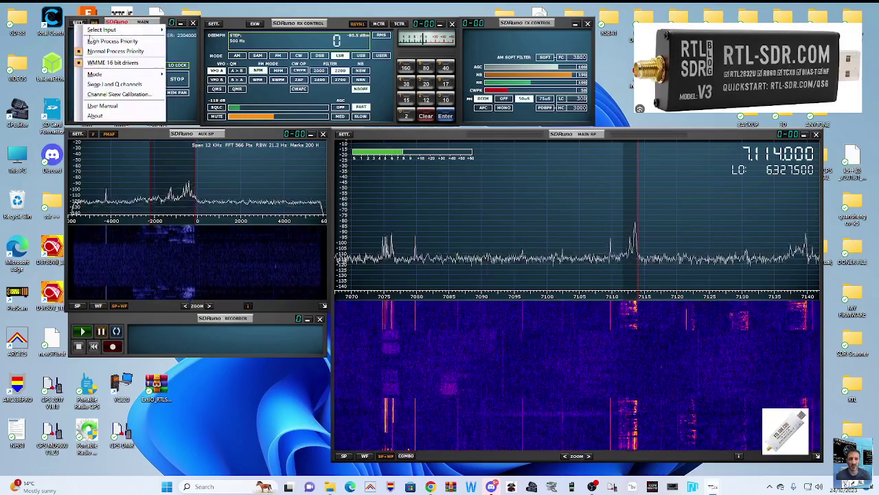
pyautogui.click(111, 85)
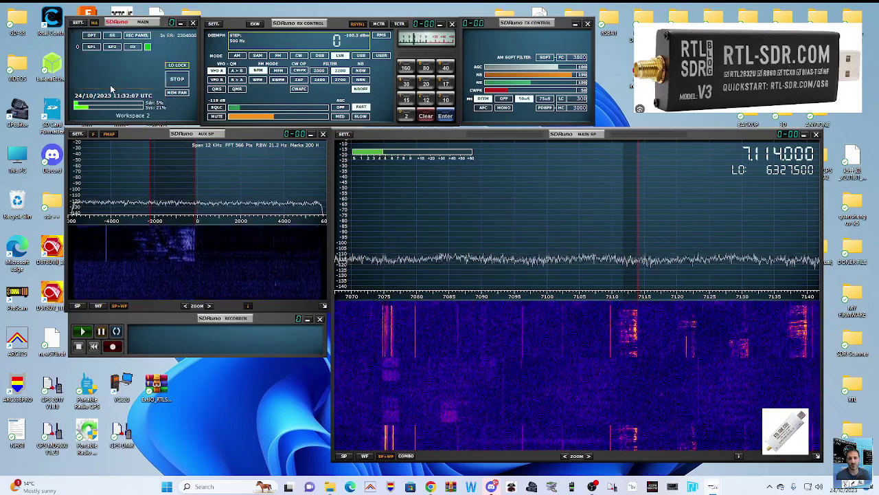
pyautogui.click(91, 36)
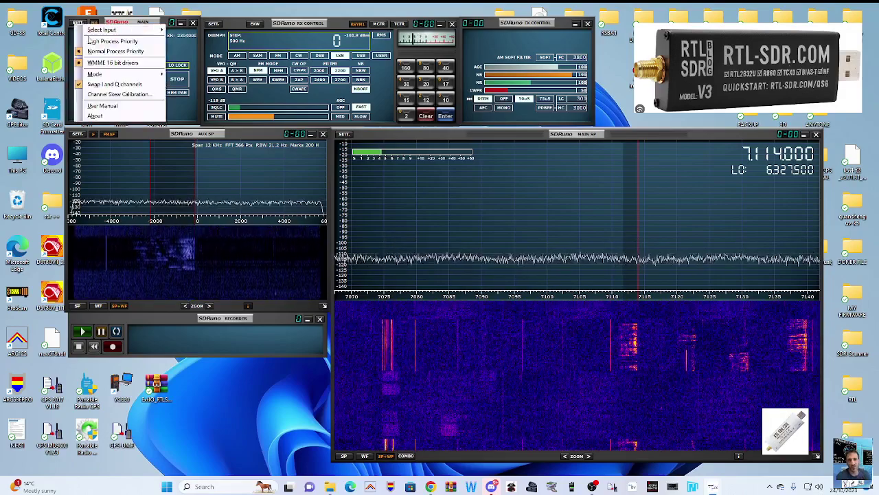
pyautogui.click(118, 85)
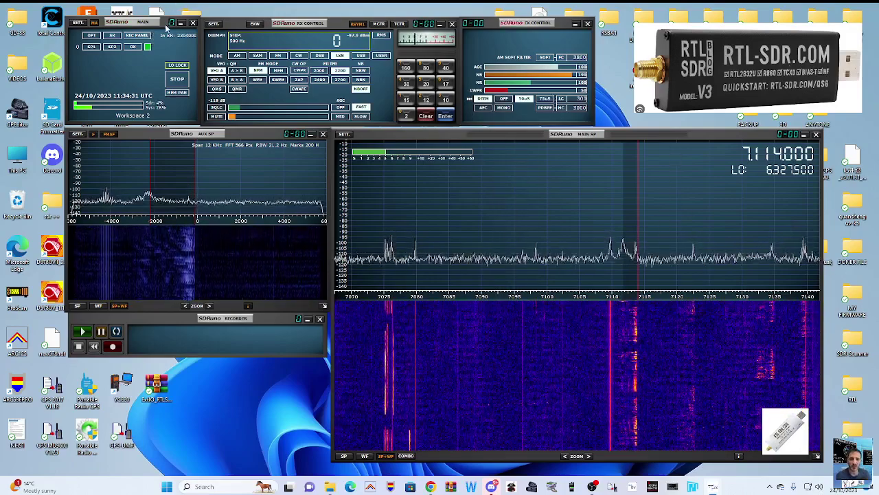
pyautogui.moveTo(160, 24)
pyautogui.mouseDown()
pyautogui.moveTo(149, 21)
pyautogui.moveTo(161, 26)
pyautogui.mouseUp()
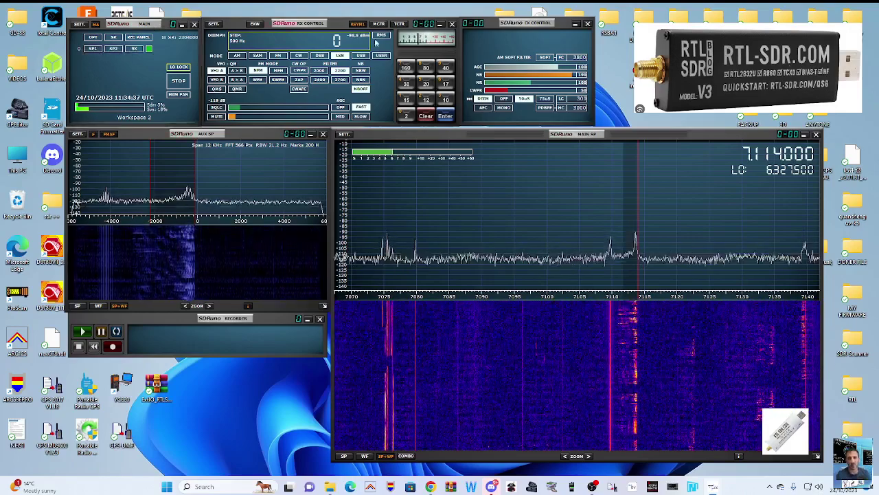
pyautogui.moveTo(337, 29)
pyautogui.mouseDown()
pyautogui.moveTo(311, 11)
pyautogui.moveTo(337, 31)
pyautogui.mouseUp()
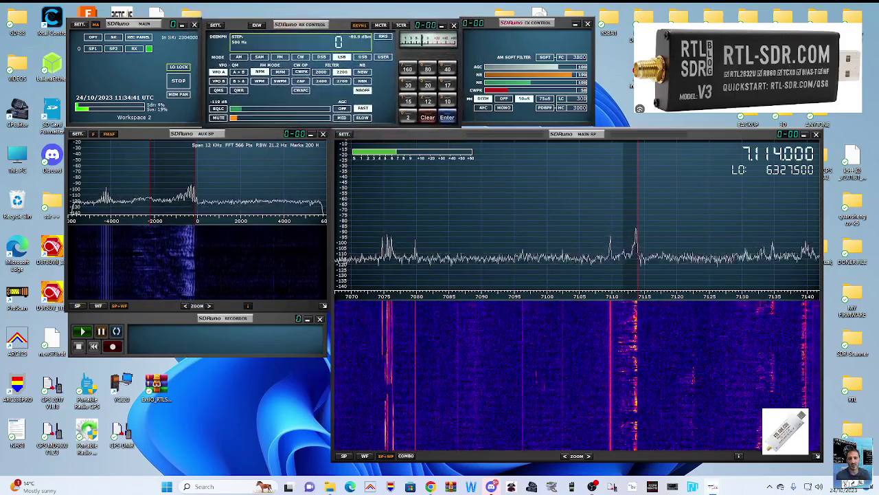
pyautogui.moveTo(657, 130)
pyautogui.mouseDown()
pyautogui.moveTo(656, 98)
pyautogui.moveTo(656, 169)
pyautogui.moveTo(655, 130)
pyautogui.mouseUp()
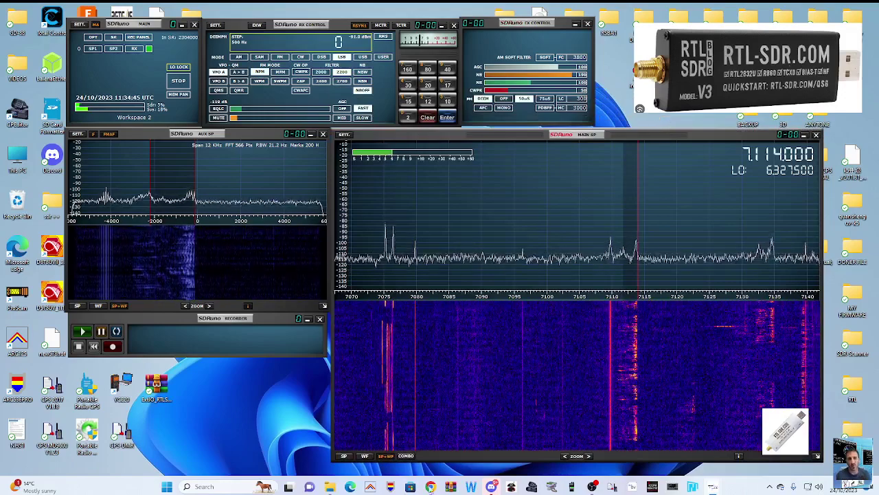
pyautogui.click(344, 457)
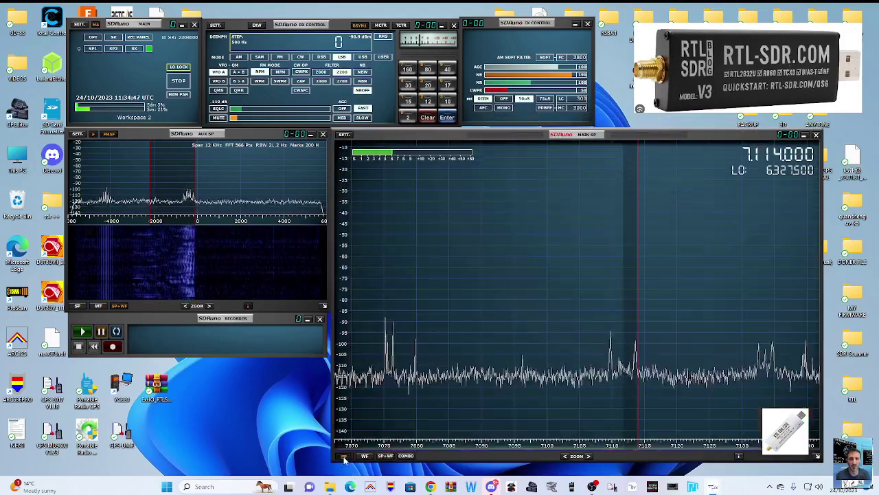
pyautogui.click(365, 456)
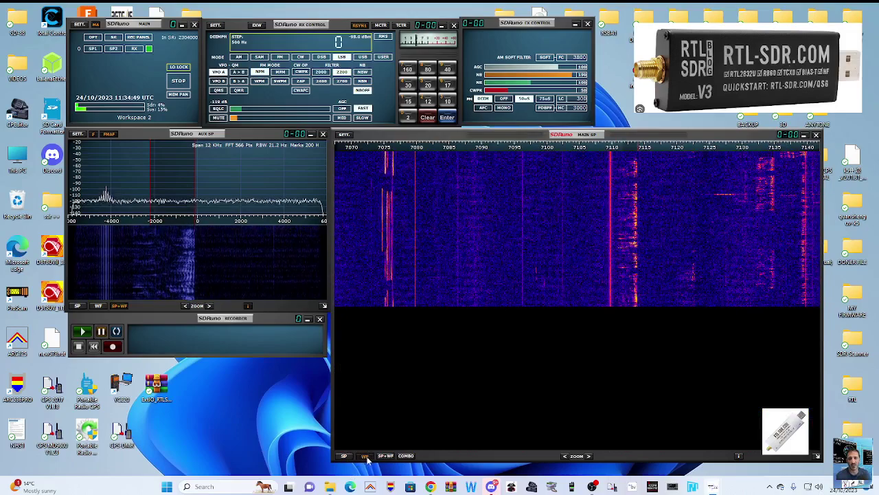
pyautogui.click(384, 456)
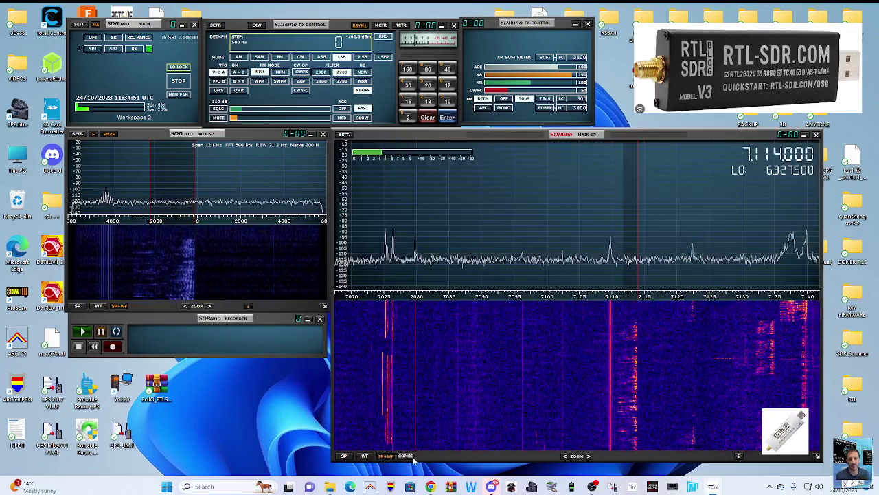
pyautogui.click(406, 456)
pyautogui.click(385, 456)
pyautogui.click(365, 457)
pyautogui.click(344, 457)
pyautogui.click(385, 456)
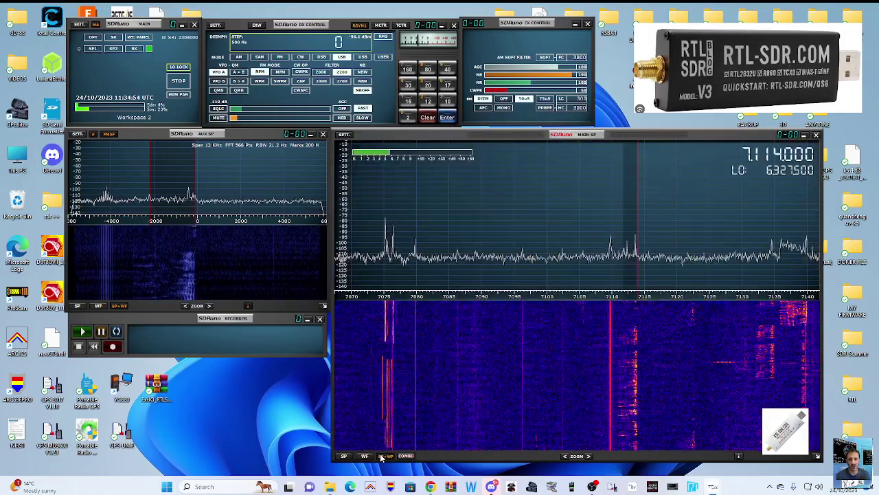
pyautogui.click(565, 456)
pyautogui.click(565, 456)
pyautogui.click(588, 456)
pyautogui.click(588, 457)
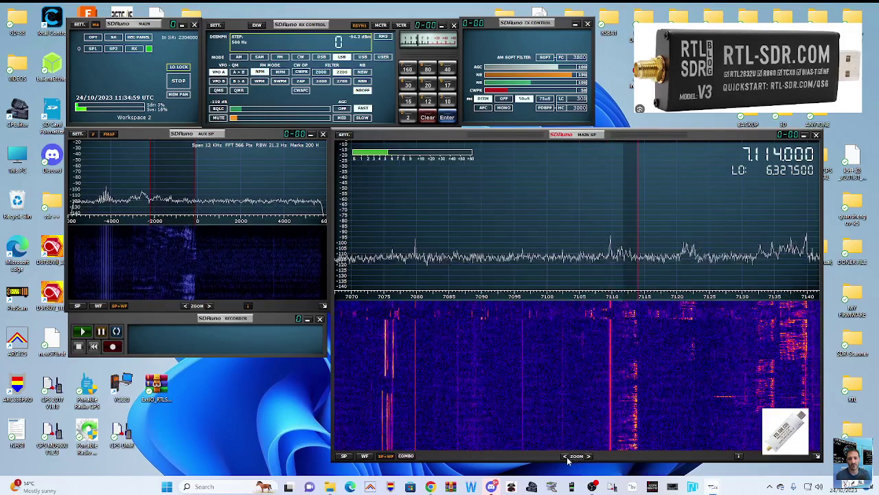
pyautogui.click(565, 456)
pyautogui.click(565, 456)
pyautogui.click(565, 456)
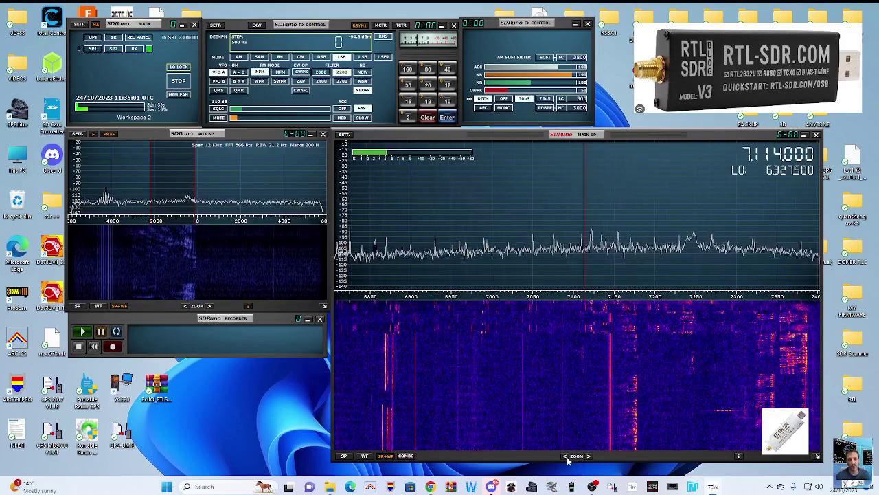
pyautogui.click(588, 457)
pyautogui.click(588, 456)
pyautogui.click(588, 456)
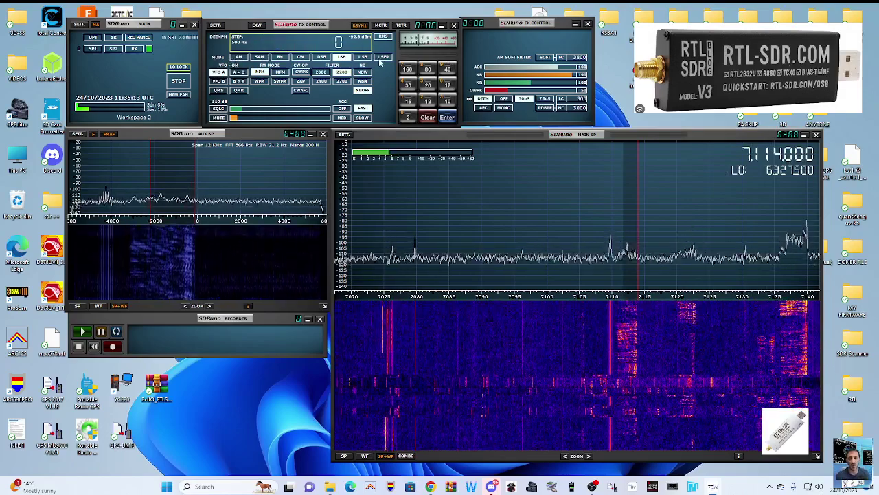
pyautogui.moveTo(520, 26)
pyautogui.mouseDown()
pyautogui.moveTo(546, 29)
pyautogui.moveTo(524, 27)
pyautogui.mouseUp()
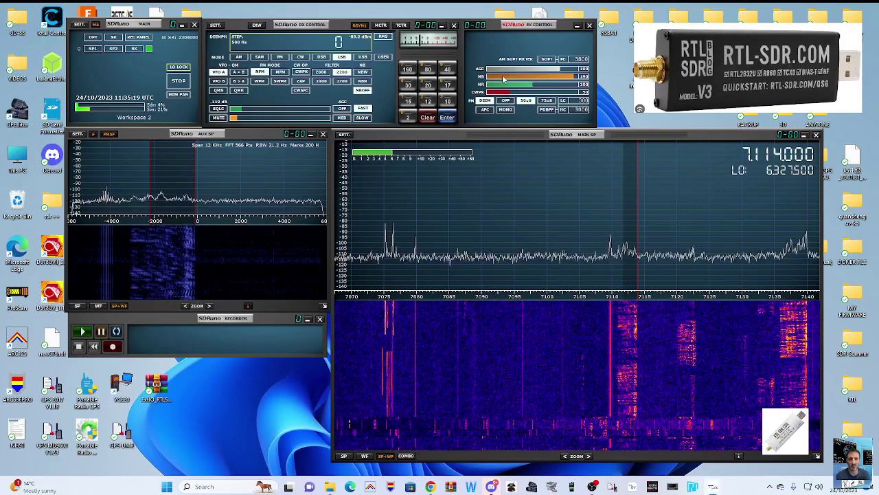
pyautogui.click(433, 79)
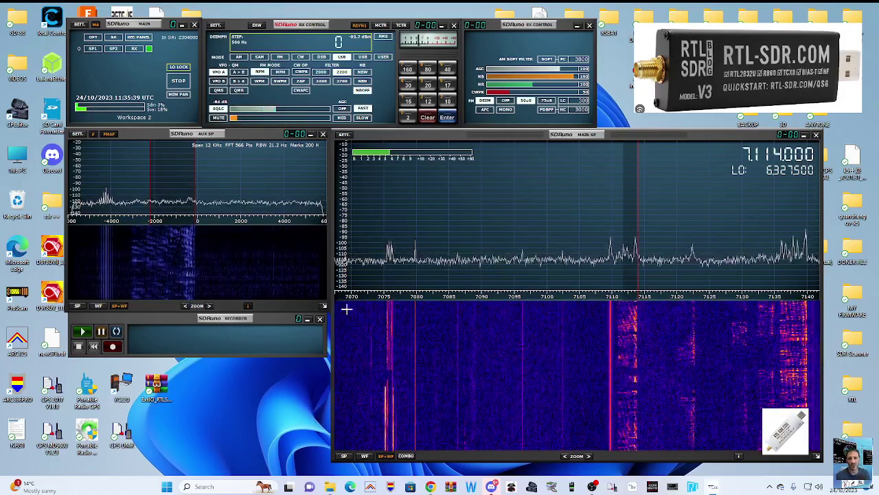
pyautogui.click(329, 486)
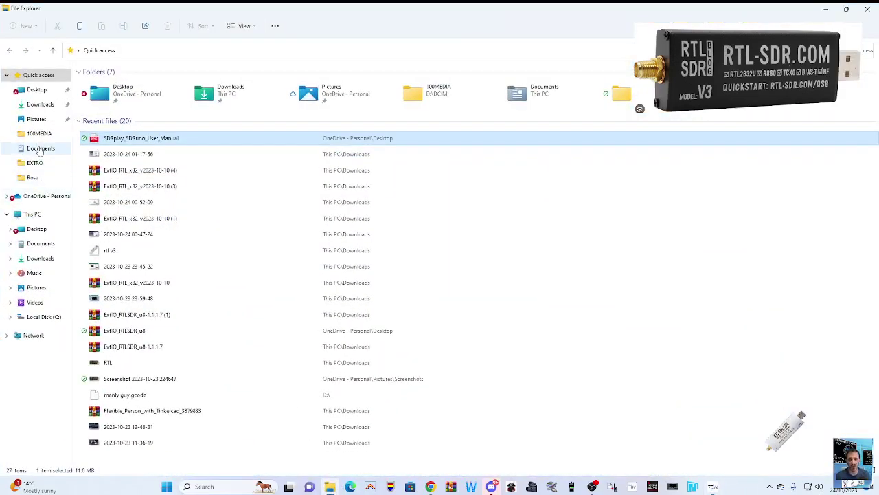
pyautogui.click(40, 148)
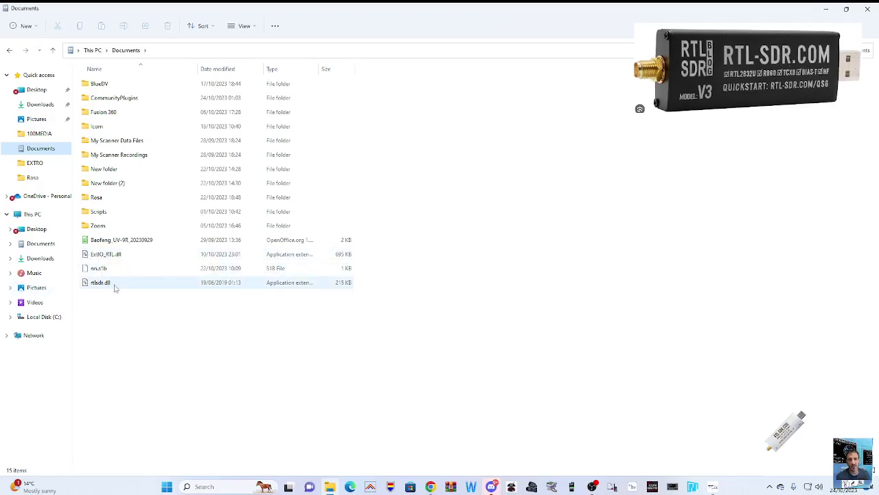
pyautogui.click(827, 10)
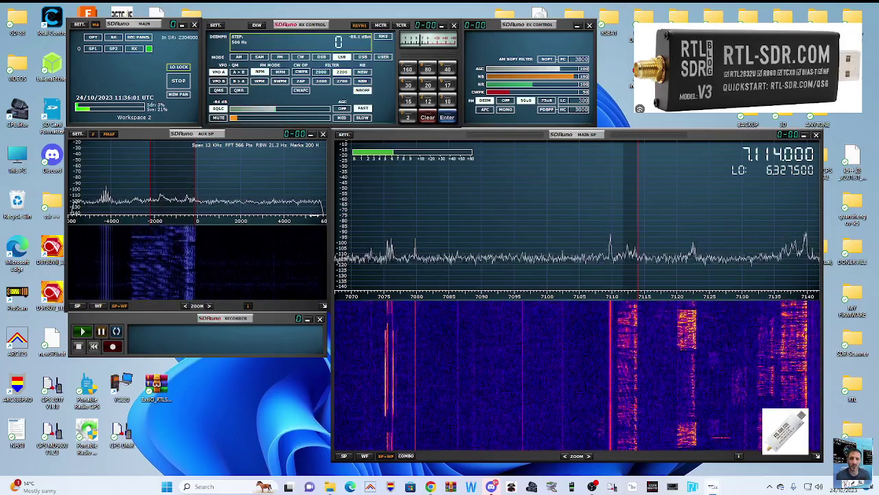
# Raise the audio level and jump to the 20 m band at 14.000 MHz
pyautogui.moveTo(237, 118)
pyautogui.mouseDown()
pyautogui.moveTo(328, 119)
pyautogui.moveTo(236, 120)
pyautogui.mouseUp()
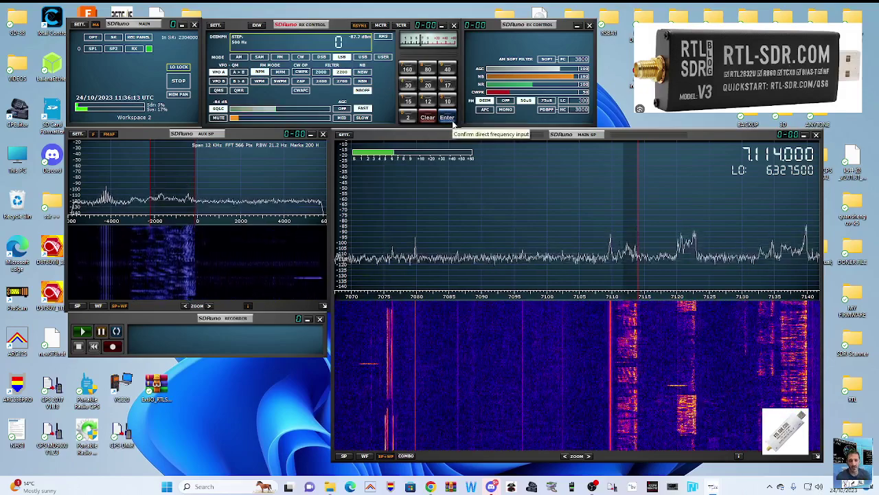
pyautogui.click(427, 86)
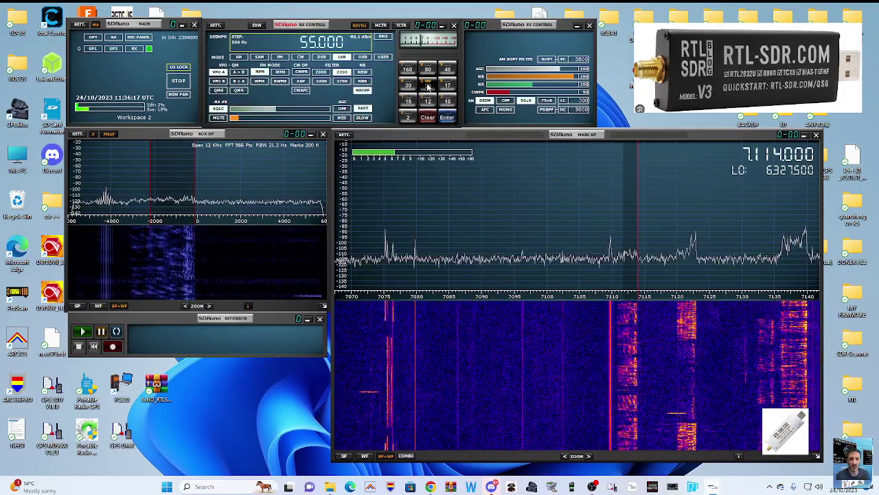
pyautogui.click(427, 87)
pyautogui.click(428, 87)
pyautogui.click(428, 87)
pyautogui.click(428, 87)
pyautogui.click(428, 86)
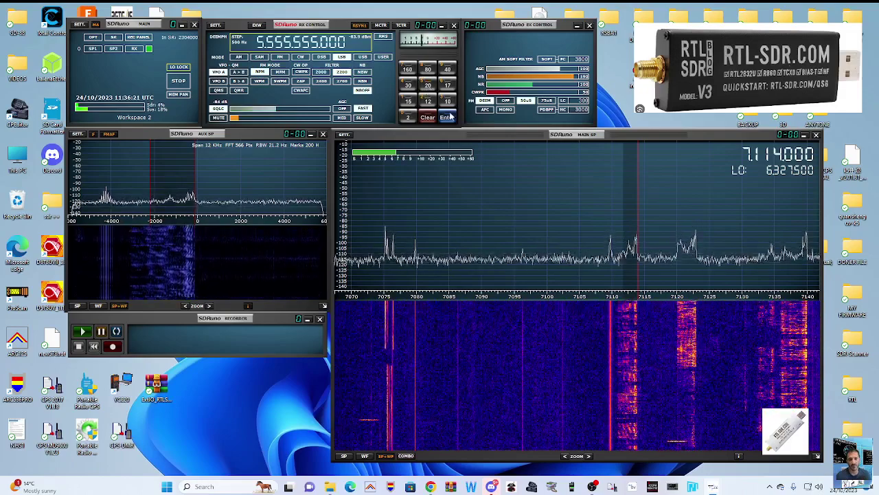
pyautogui.click(427, 117)
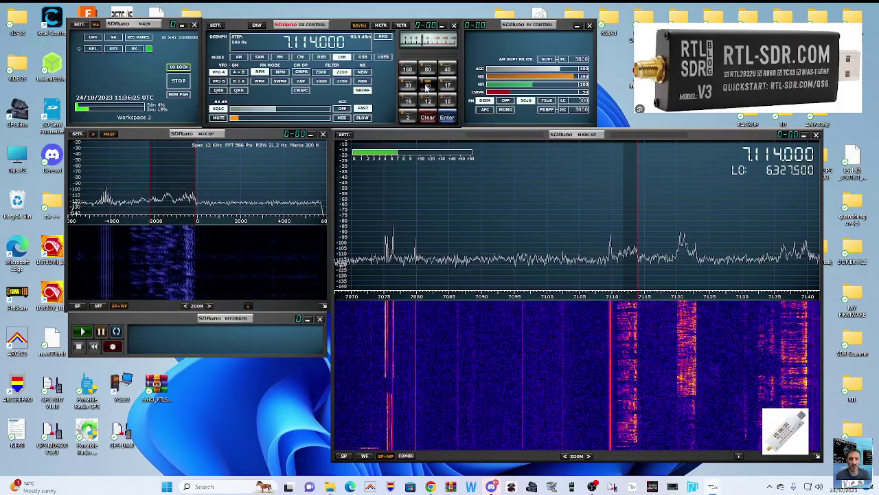
pyautogui.click(427, 86)
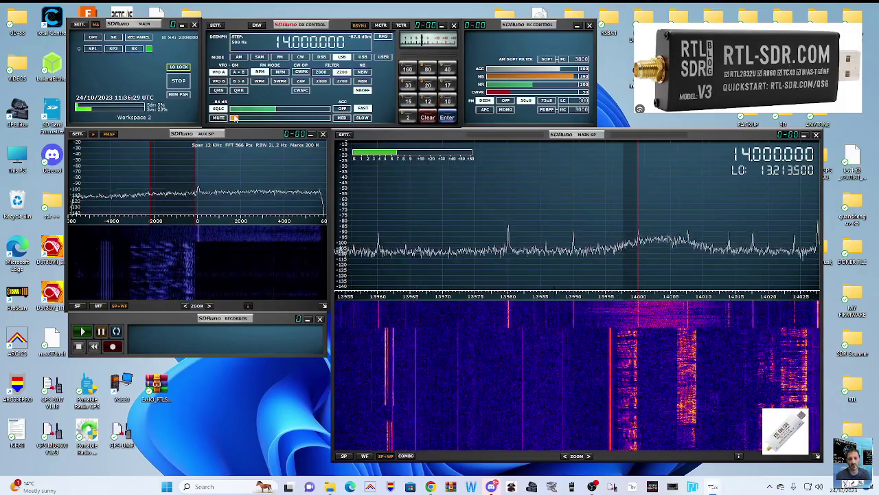
# Shift the spectrum up the 20 m band and tune to 14.350500 MHz
pyautogui.moveTo(230, 120); pyautogui.dragTo(264, 122)
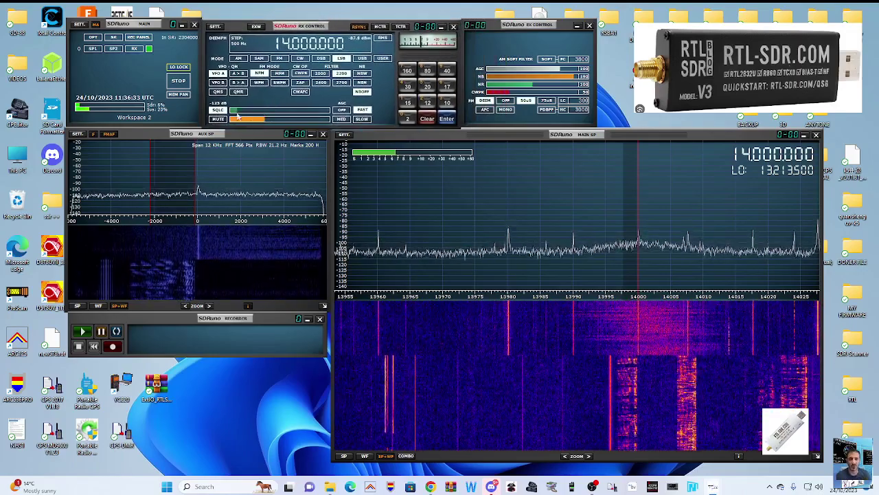
pyautogui.moveTo(630, 240); pyautogui.dragTo(795, 227)
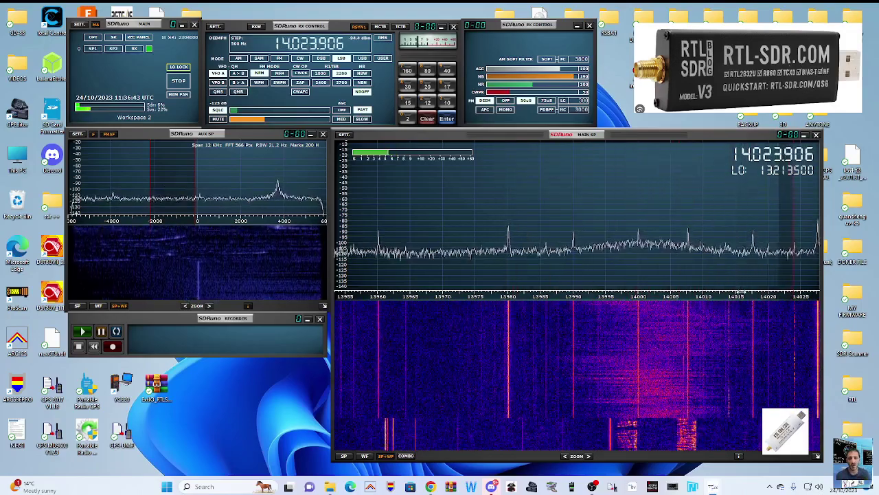
pyautogui.moveTo(738, 293); pyautogui.dragTo(378, 296)
pyautogui.moveTo(701, 296); pyautogui.dragTo(379, 294)
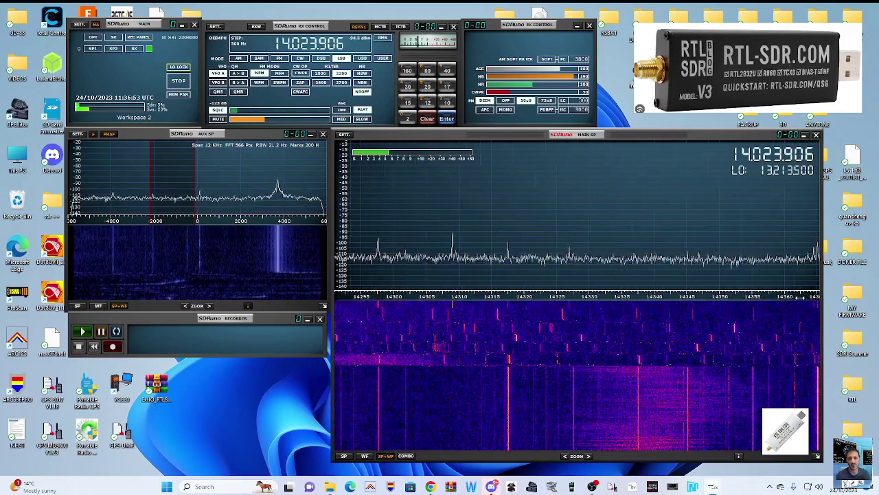
pyautogui.click(721, 242)
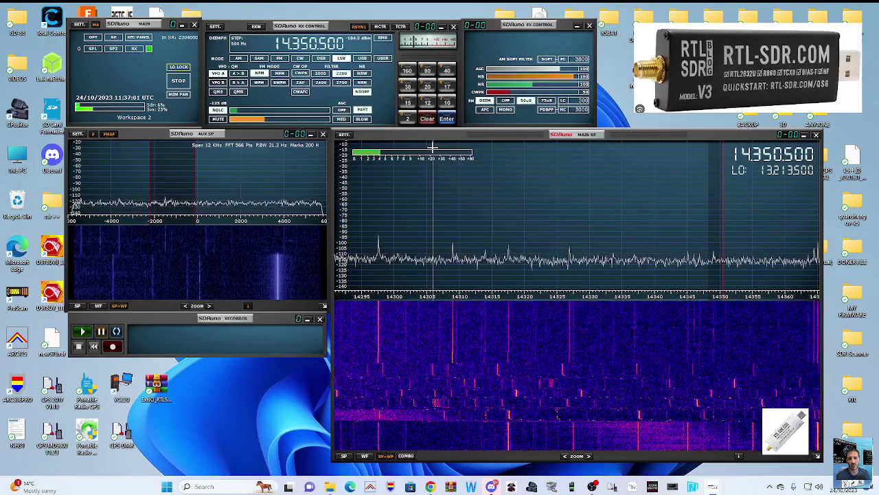
# Swap the I and Q channels and clear the frequency display for new entry
pyautogui.click(96, 38)
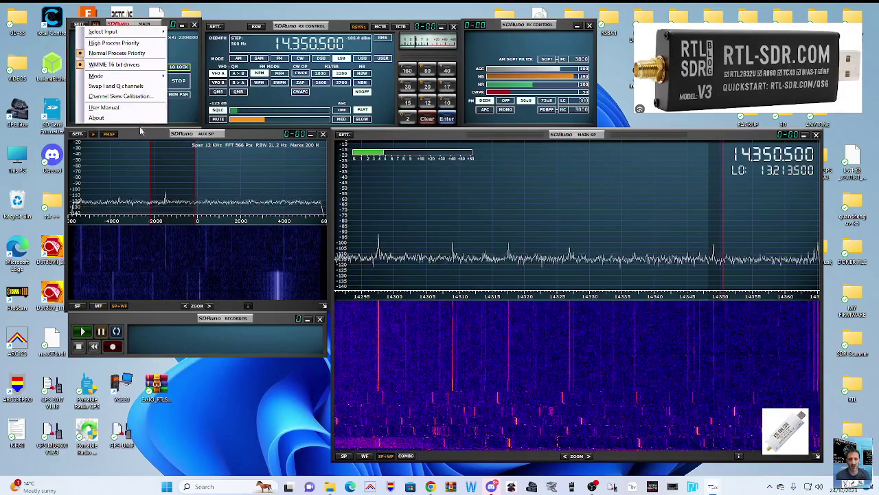
pyautogui.click(130, 88)
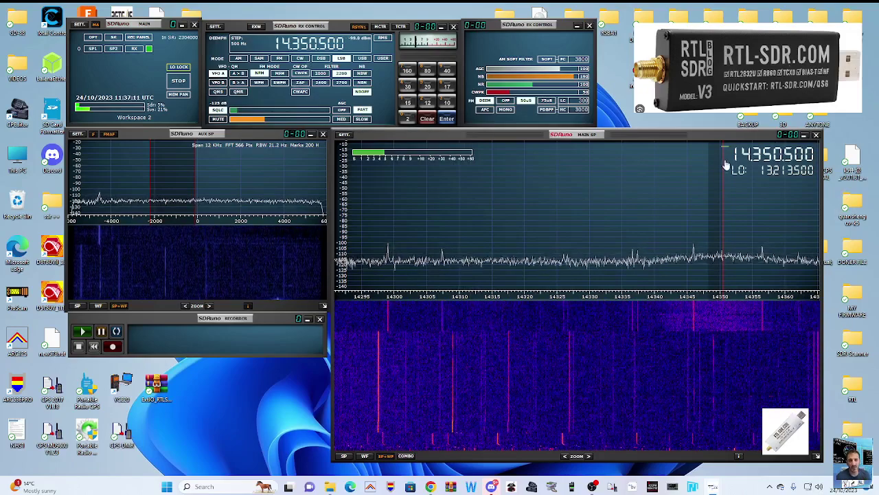
pyautogui.click(320, 44)
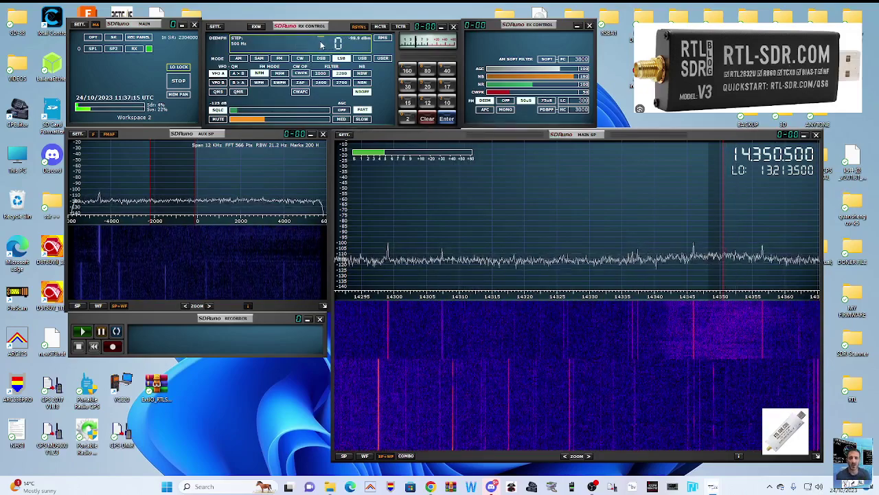
# Switch to FM mode, enter a new frequency, and tune to 145.000 MHz
pyautogui.write('1000')
pyautogui.write('5.600')
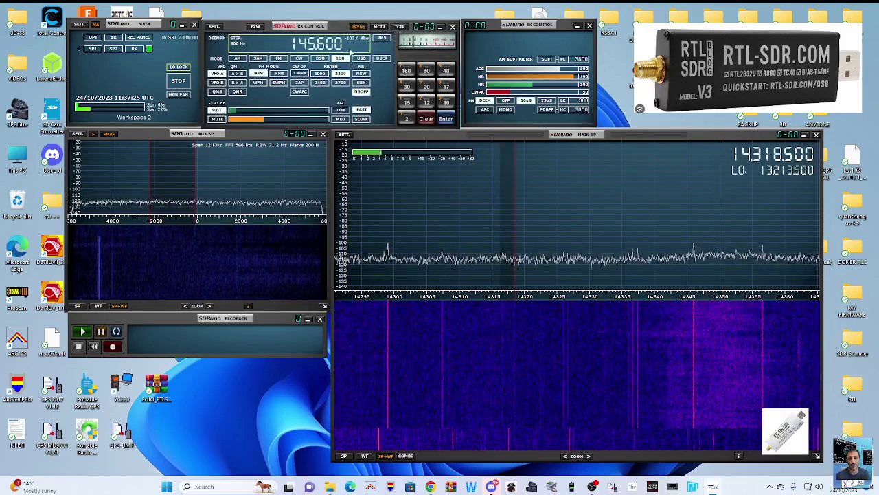
pyautogui.click(278, 59)
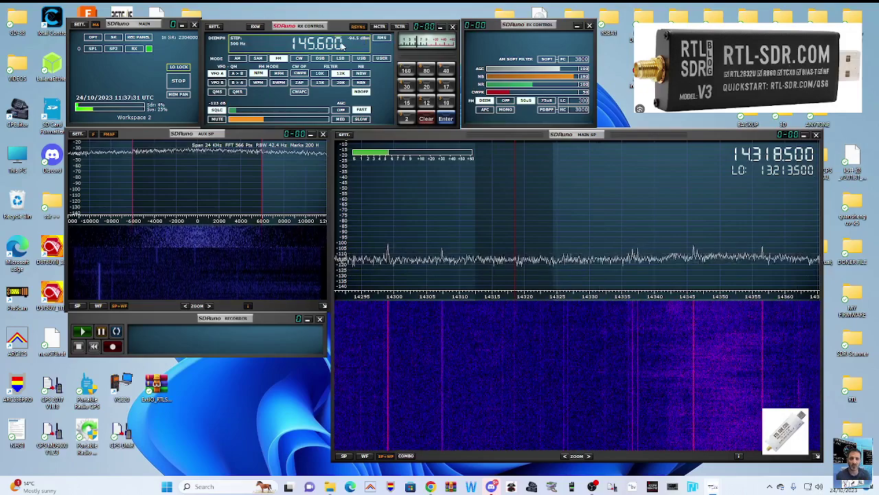
pyautogui.press('Return')
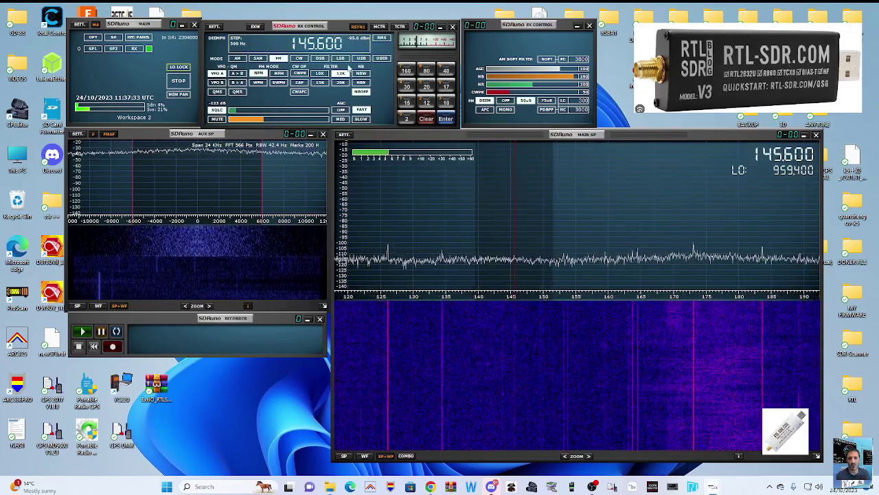
pyautogui.click(804, 160)
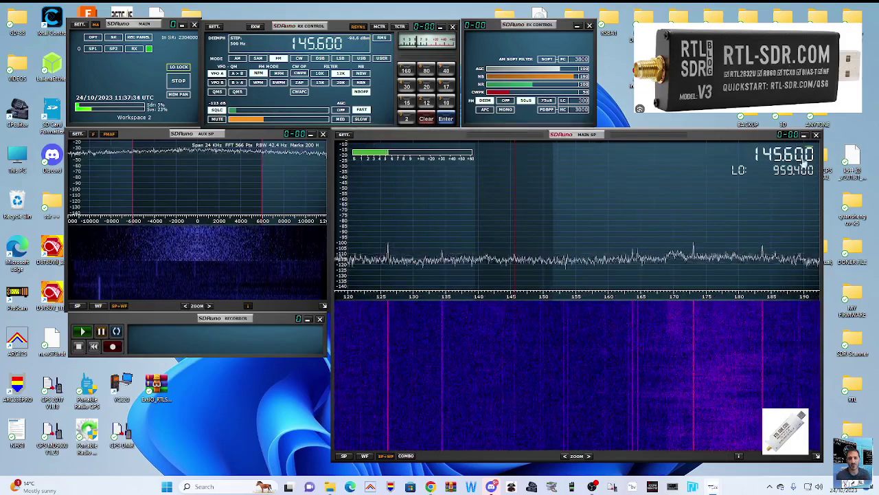
pyautogui.click(766, 157)
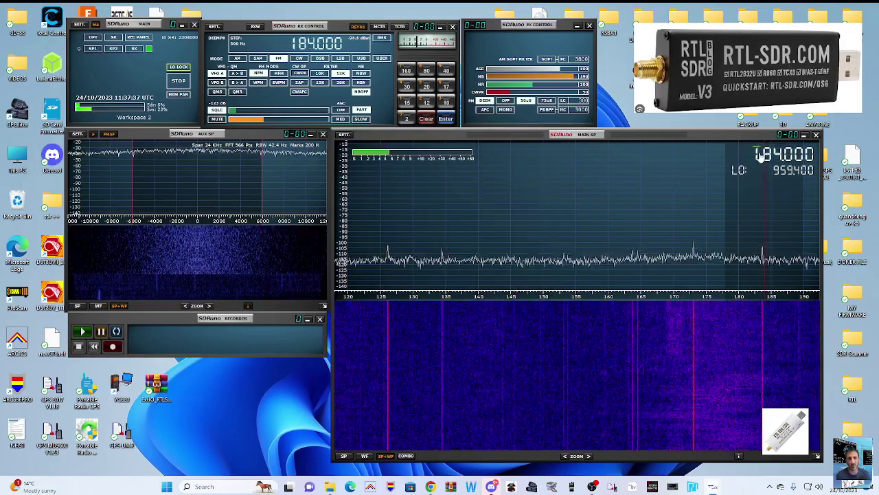
pyautogui.click(759, 158)
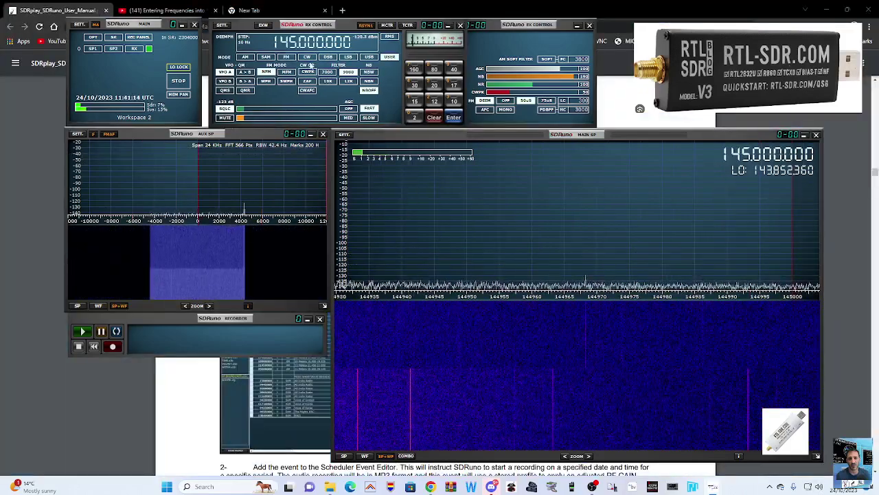
# Enter a frequency, restart the stream, and click-tune down to about 143.030 MHz
pyautogui.click(319, 44)
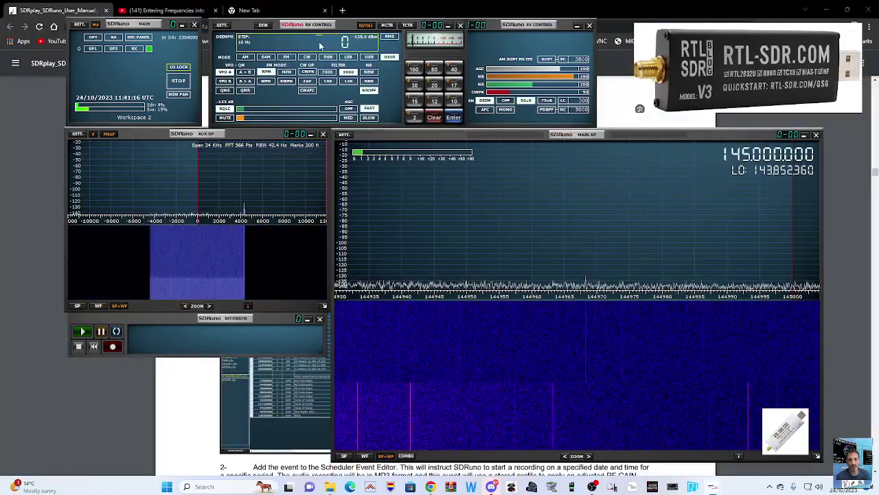
pyautogui.write('1000')
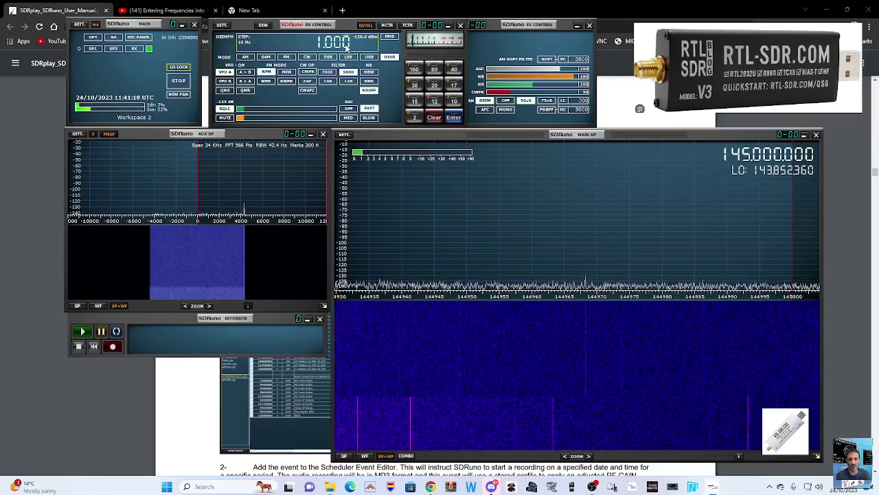
pyautogui.write('45')
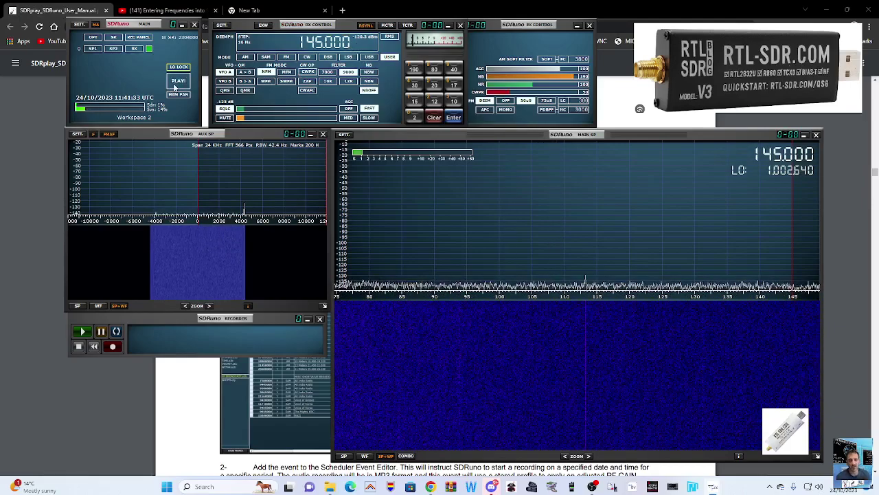
pyautogui.click(178, 81)
pyautogui.click(178, 81)
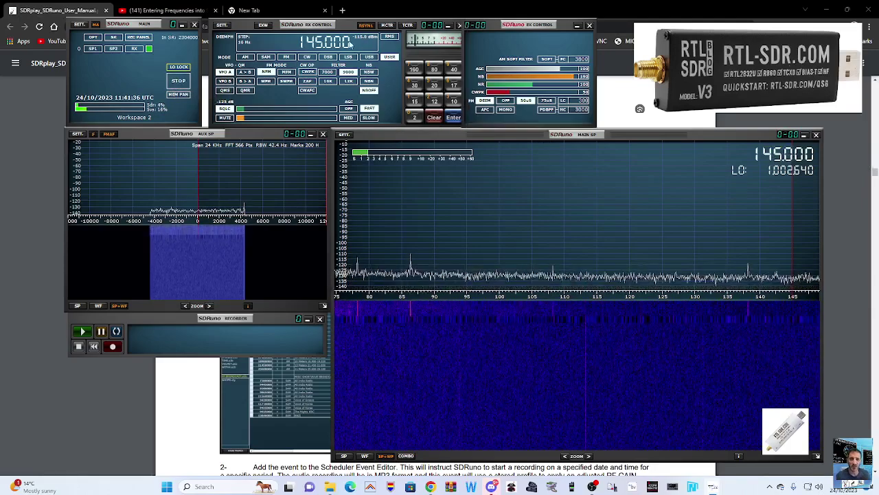
pyautogui.click(790, 158)
pyautogui.click(790, 158)
pyautogui.click(789, 161)
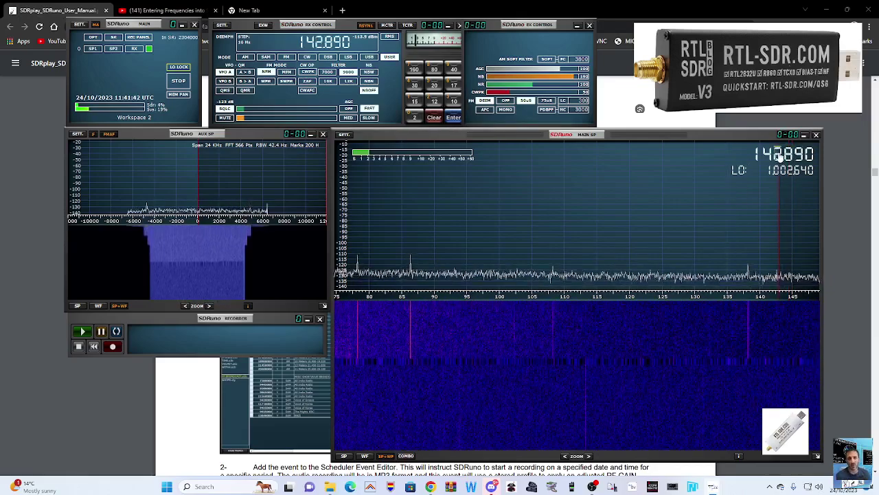
pyautogui.click(787, 162)
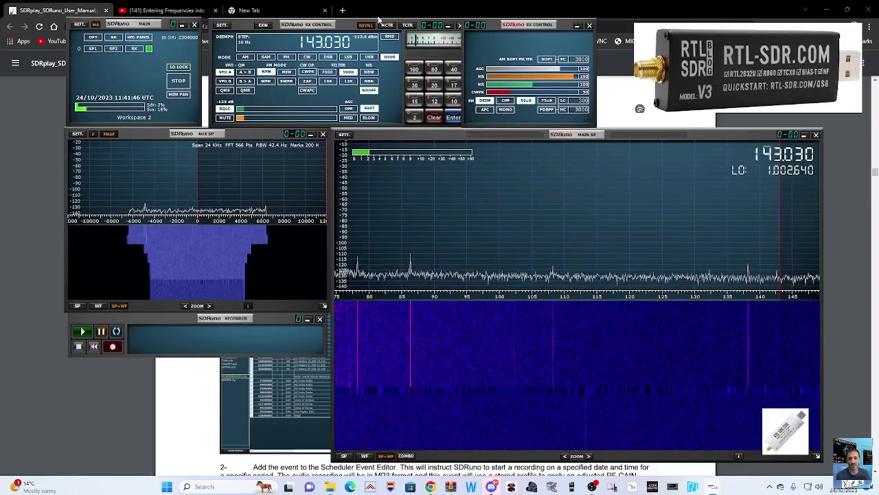
# Tune to 145.600 MHz in wideband FM, raise the volume, and set the squelch partway
pyautogui.click(321, 43)
pyautogui.write('145')
pyautogui.write('6')
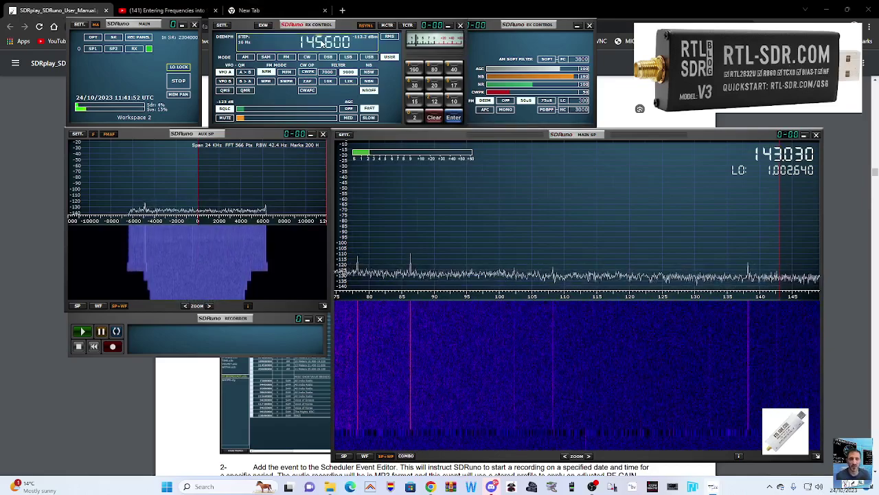
pyautogui.press('Return')
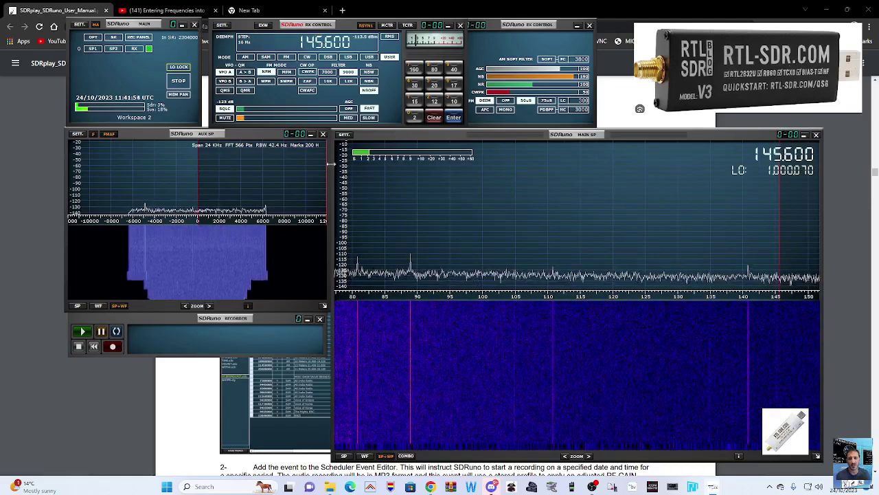
pyautogui.moveTo(242, 119); pyautogui.dragTo(279, 119)
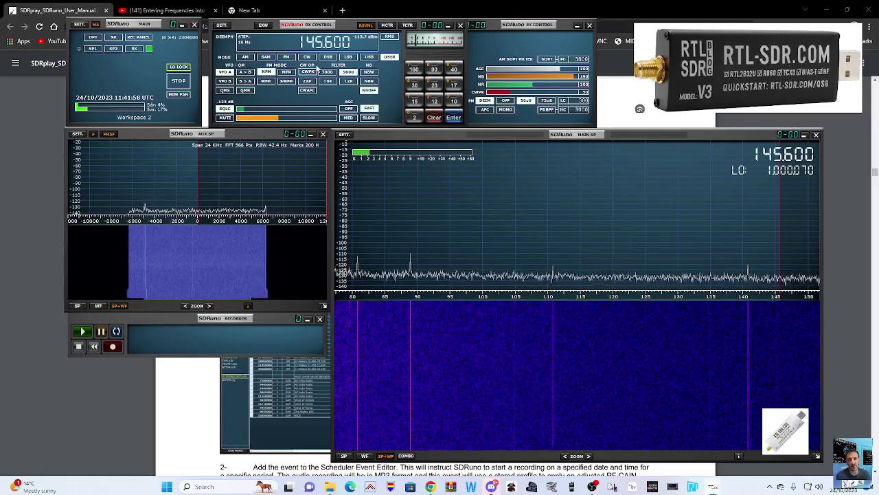
pyautogui.click(285, 57)
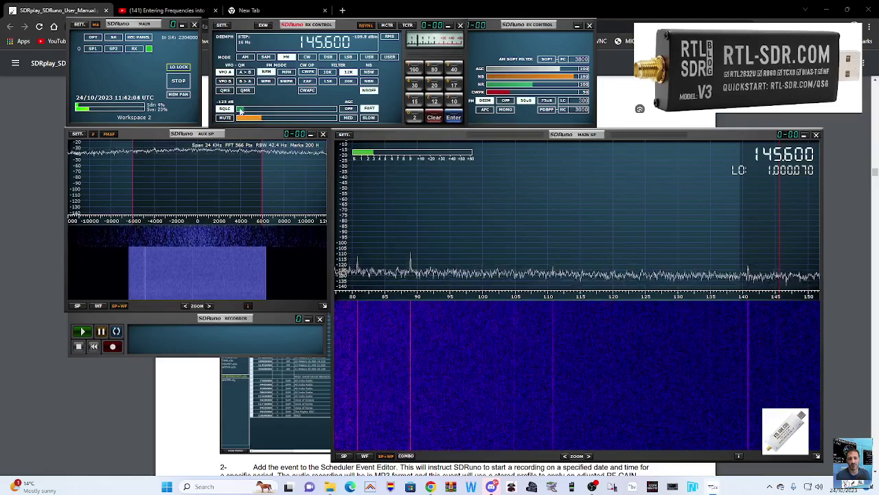
pyautogui.moveTo(241, 110); pyautogui.dragTo(278, 110)
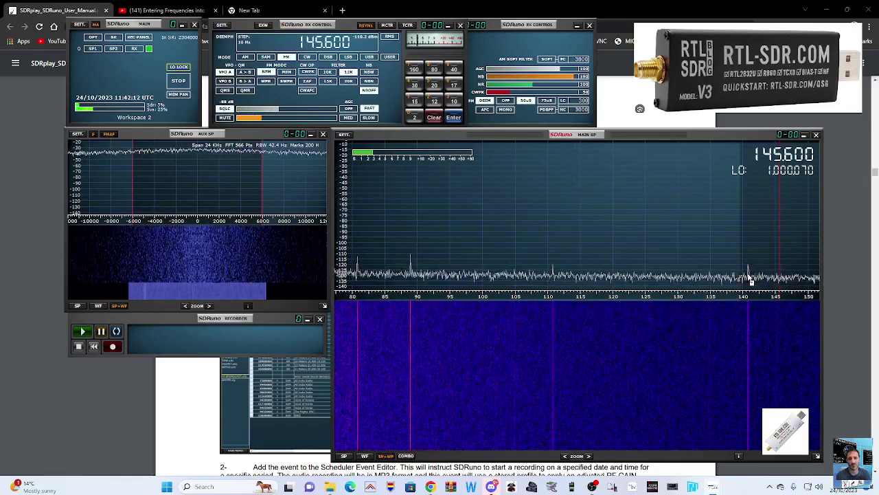
# Tune to the broadcast signal near 89 MHz, then shift down to 79.790 MHz
pyautogui.click(415, 276)
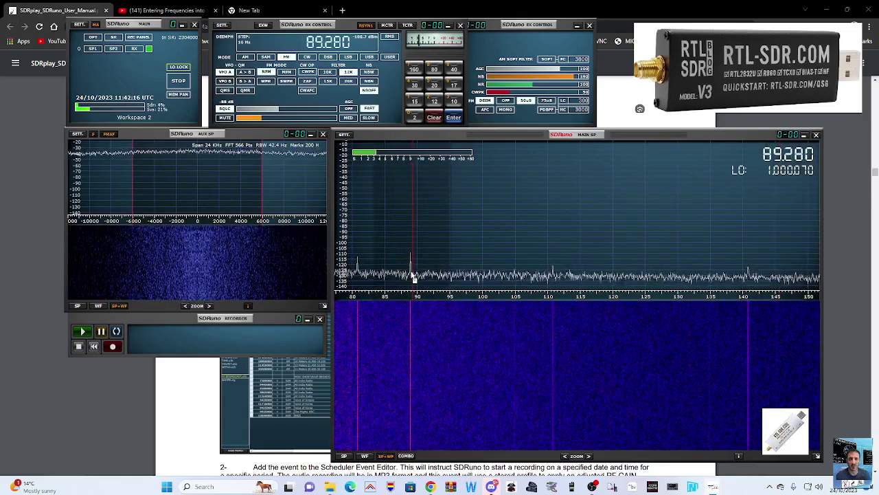
pyautogui.moveTo(628, 294); pyautogui.dragTo(704, 296)
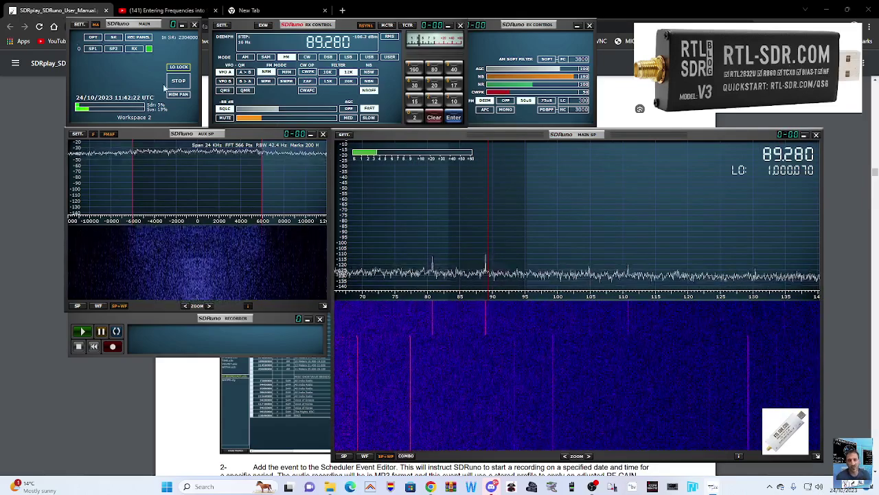
pyautogui.click(79, 24)
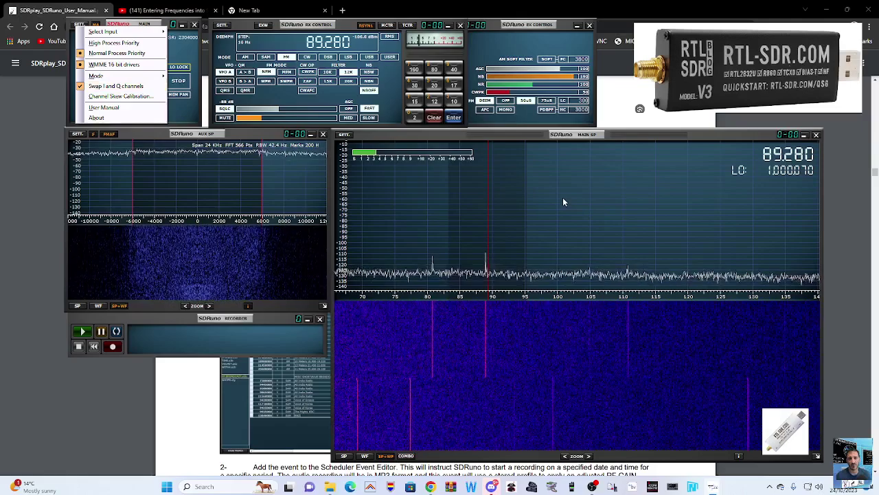
pyautogui.moveTo(147, 75)
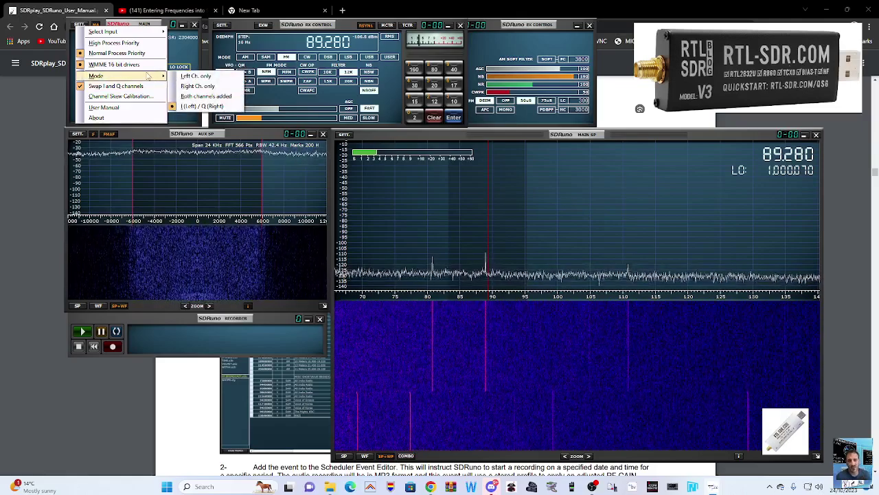
pyautogui.click(425, 199)
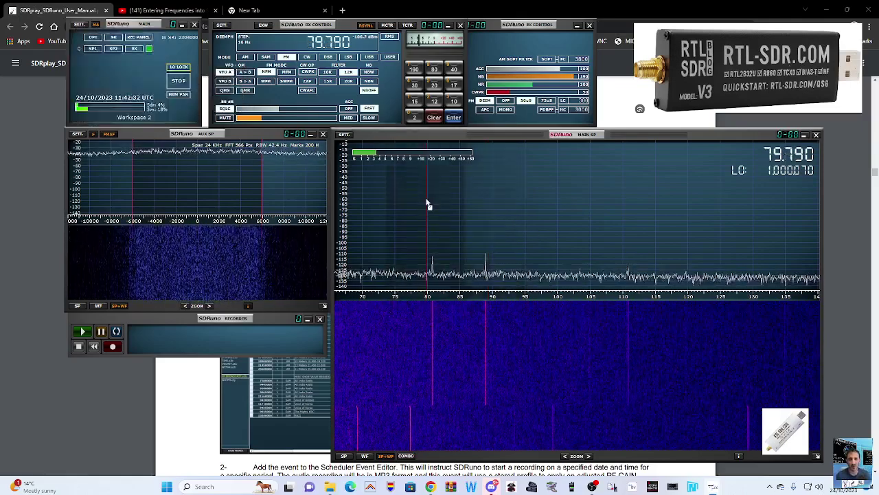